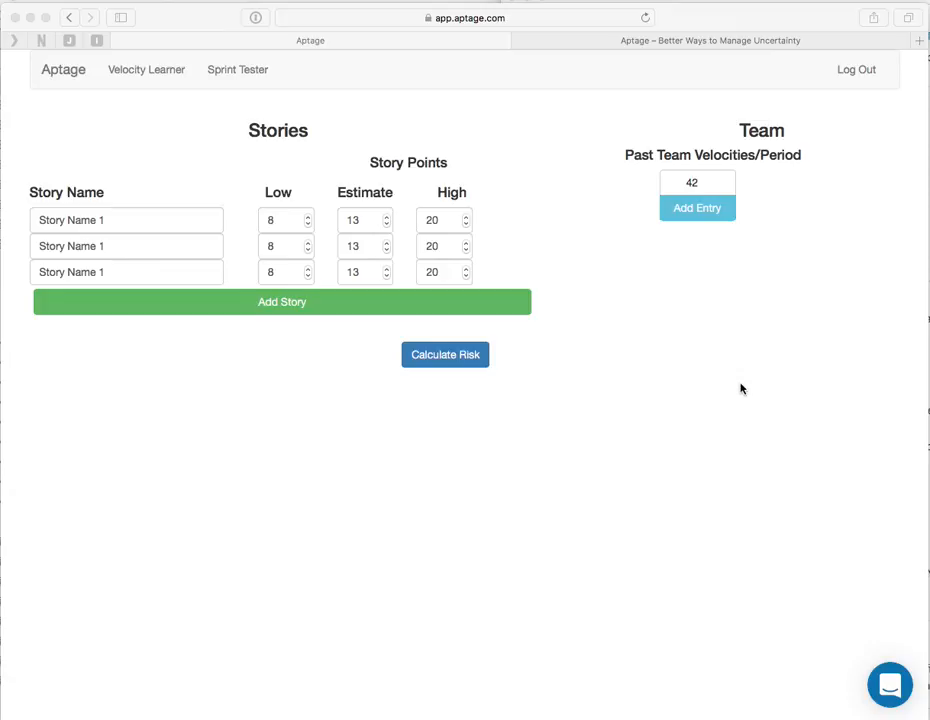
# Replace the existing past team velocity entry with 28
pyautogui.click(712, 184)
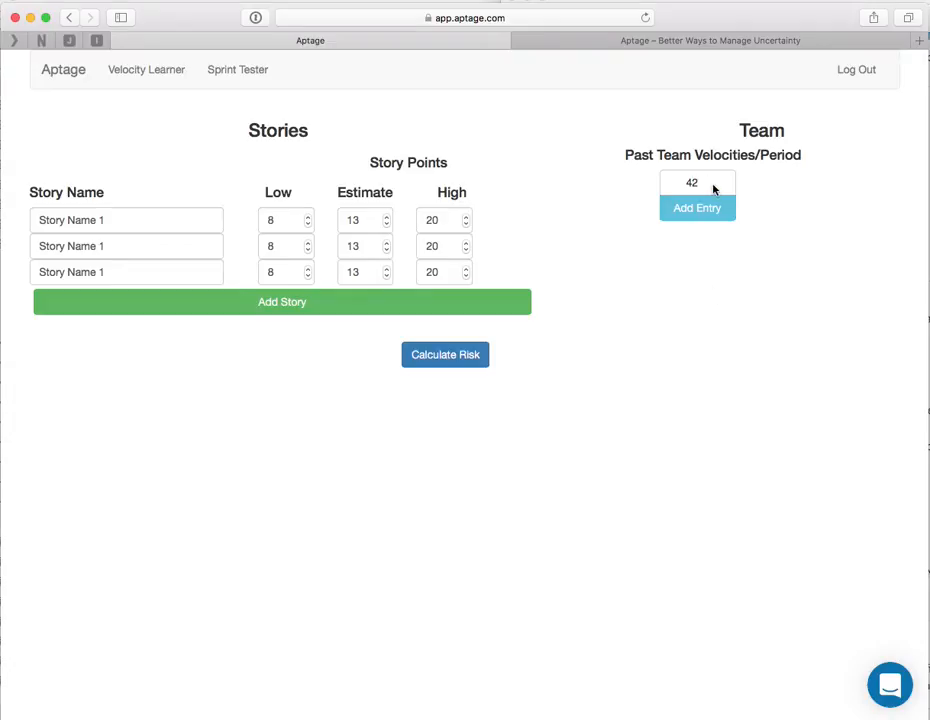
pyautogui.click(708, 186)
pyautogui.click(706, 190)
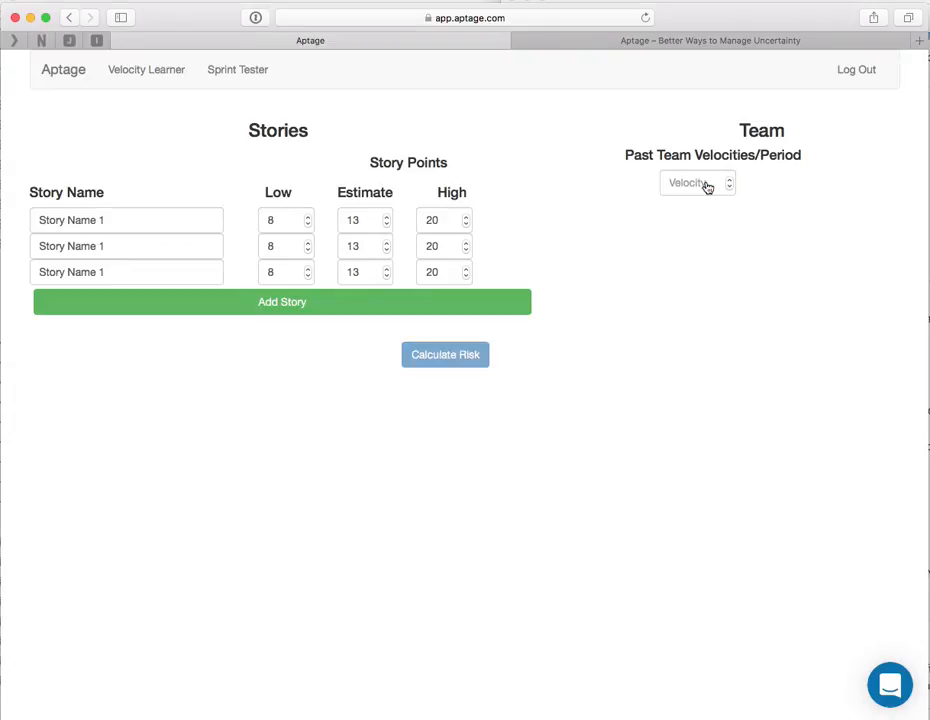
pyautogui.click(697, 182)
pyautogui.write('2')
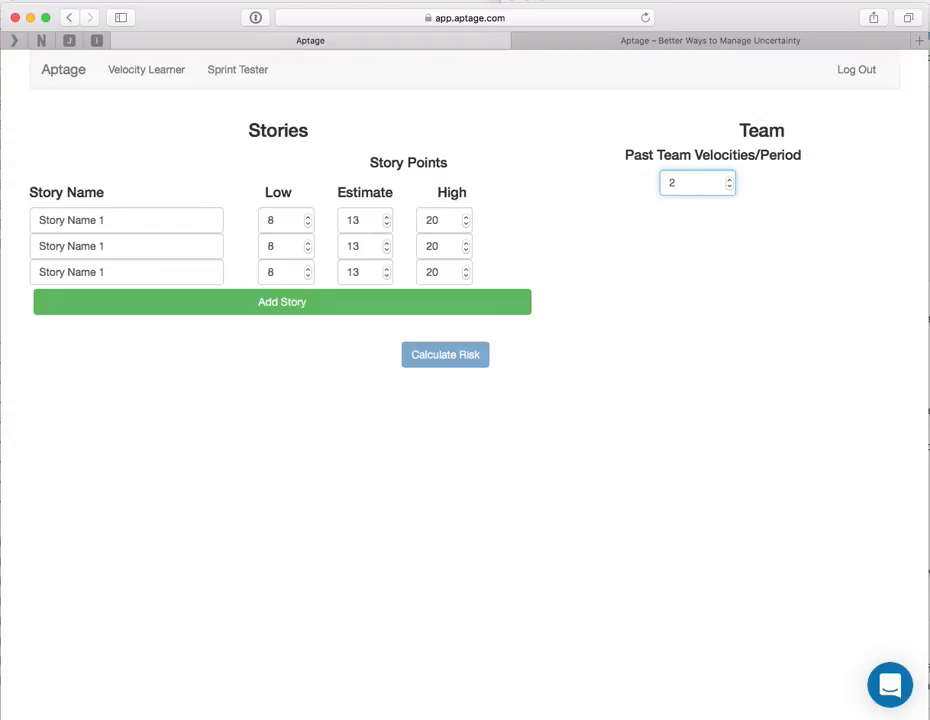
pyautogui.write('8')
pyautogui.click(692, 215)
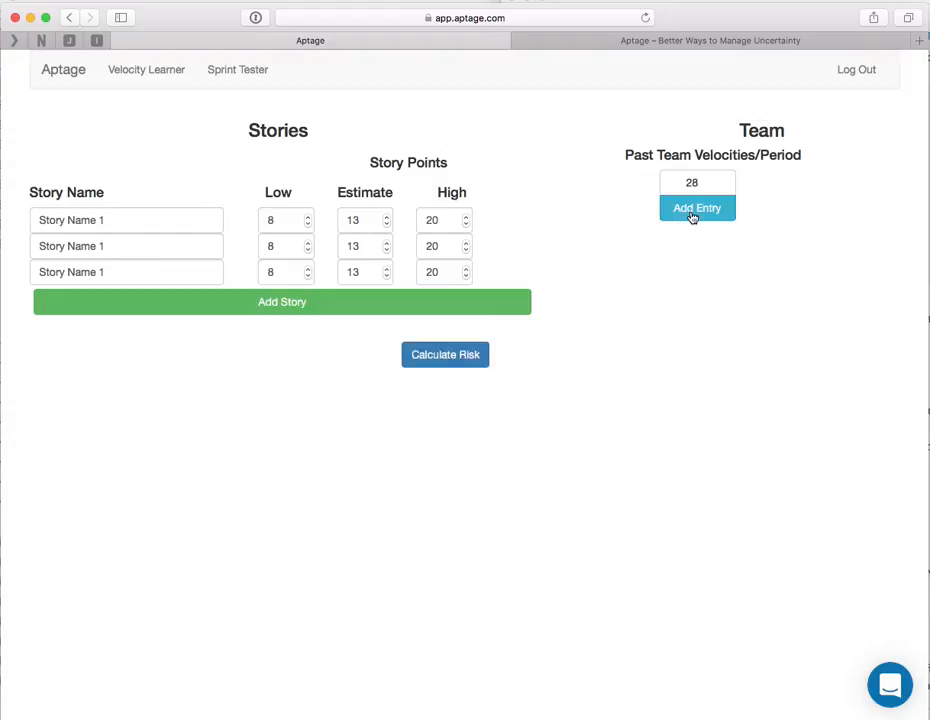
# Add two more past team velocity entries with the values 37 and 24
pyautogui.click(692, 214)
pyautogui.click(690, 208)
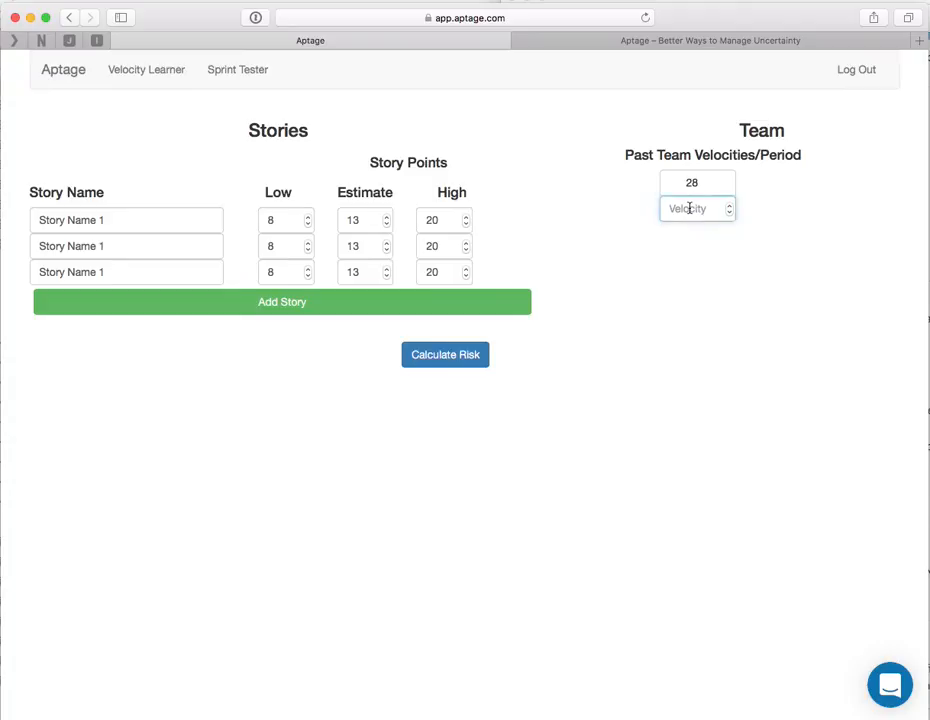
pyautogui.write('37')
pyautogui.click(688, 241)
pyautogui.click(688, 241)
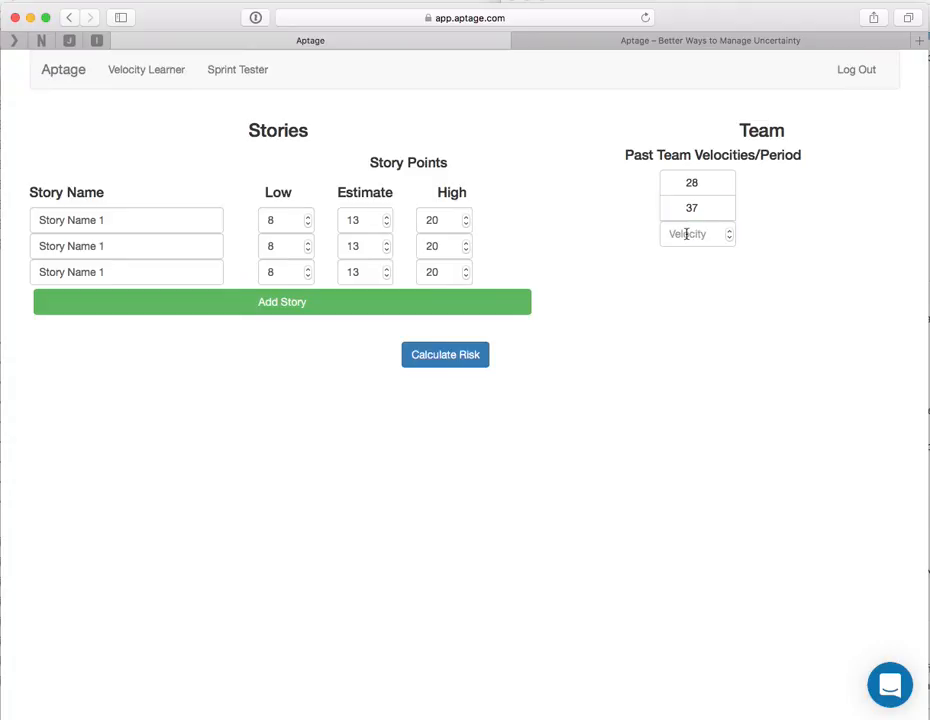
pyautogui.click(695, 241)
pyautogui.write('24')
pyautogui.click(691, 253)
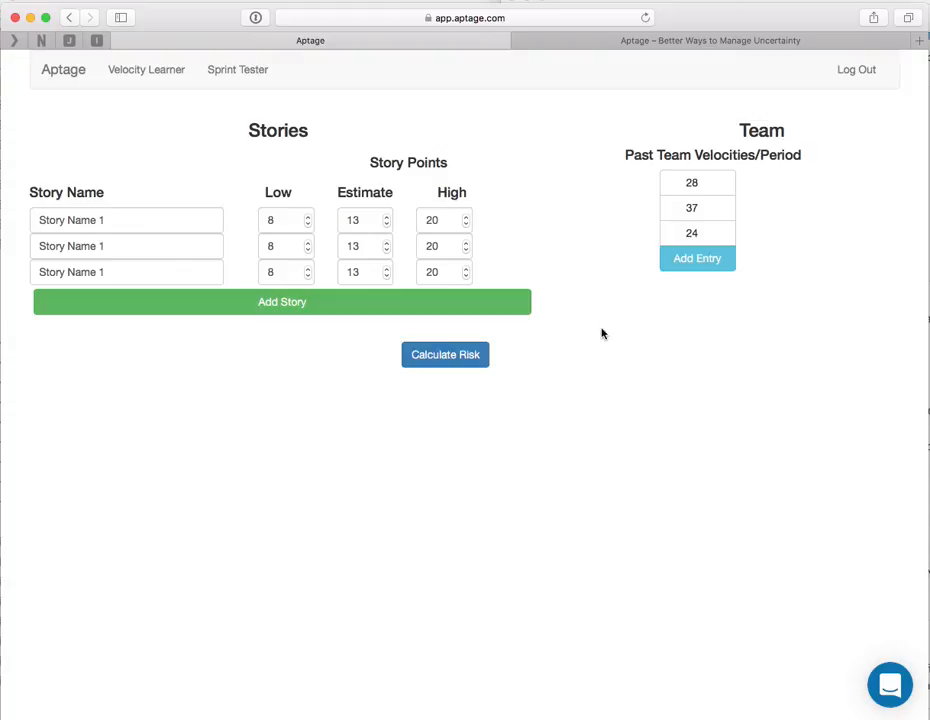
# Rename the three listed stories as Story Name 112, Story Name 115 and Story Name 95, in that order
pyautogui.click(126, 224)
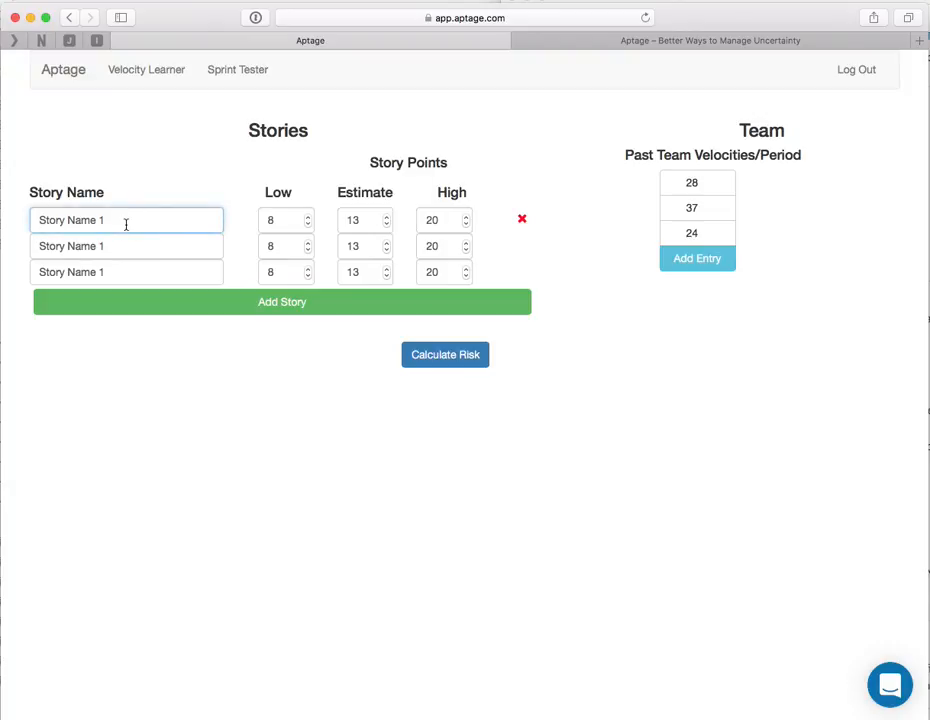
pyautogui.write('12')
pyautogui.click(117, 247)
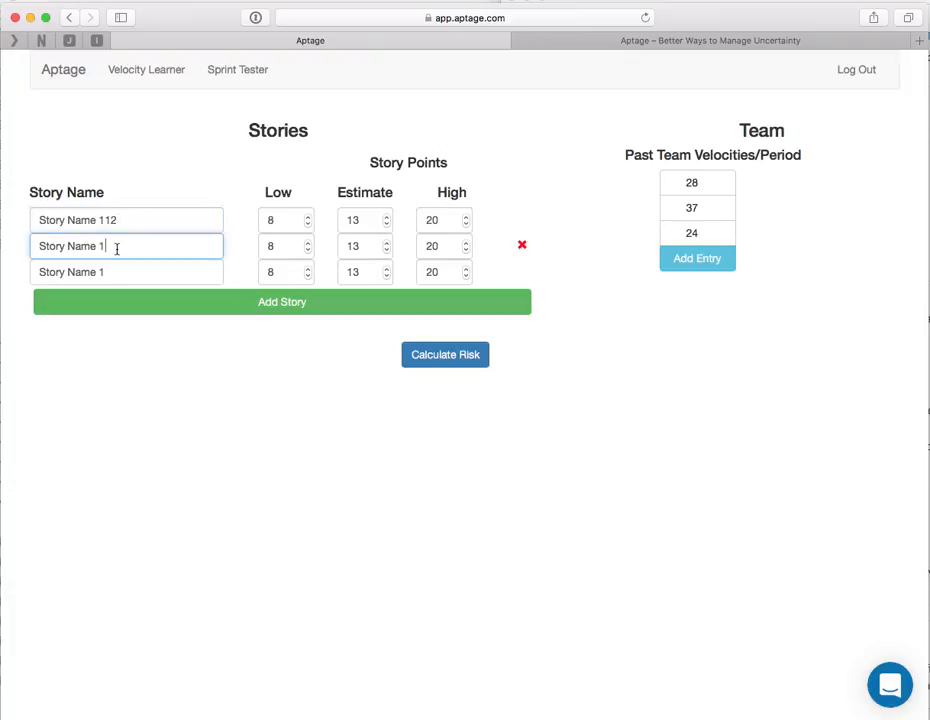
pyautogui.write('15')
pyautogui.click(127, 271)
pyautogui.press('BackSpace')
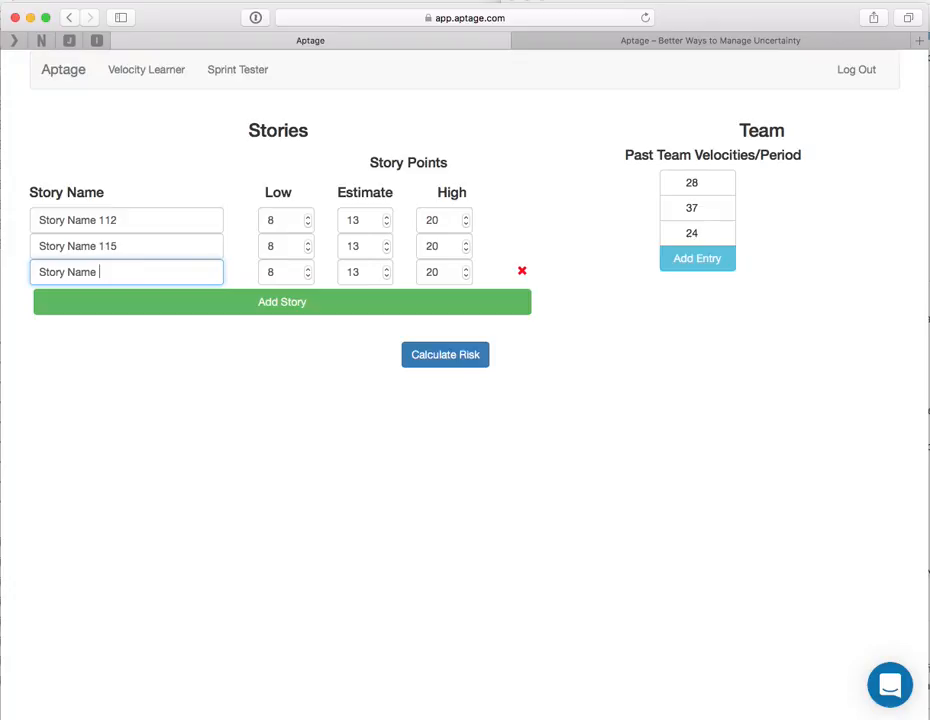
pyautogui.write('95')
# Add a fourth story and name it Story Name 120
pyautogui.click(125, 301)
pyautogui.click(119, 297)
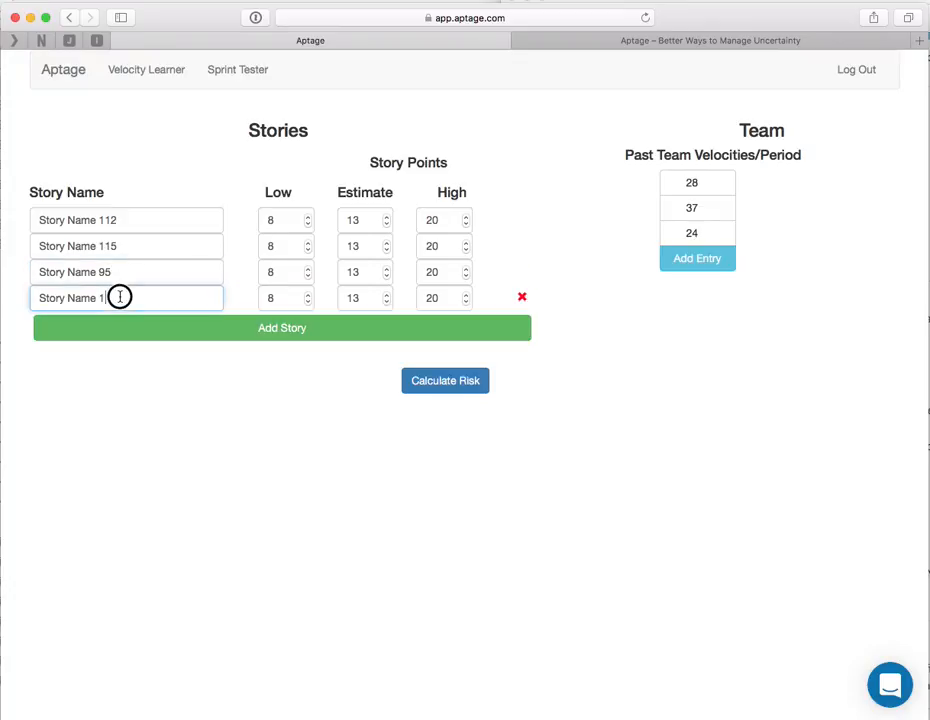
pyautogui.write('20')
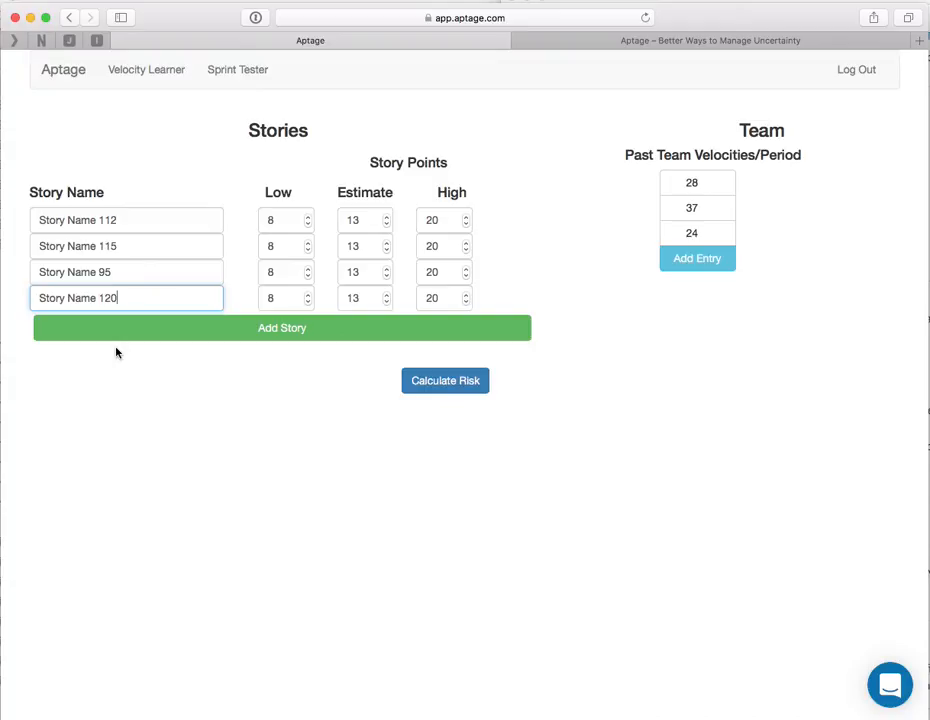
# Set the story points of Story Name 112 to an estimate of 8 and a high of 13
pyautogui.moveTo(323, 270)
pyautogui.moveTo(359, 218); pyautogui.dragTo(342, 216)
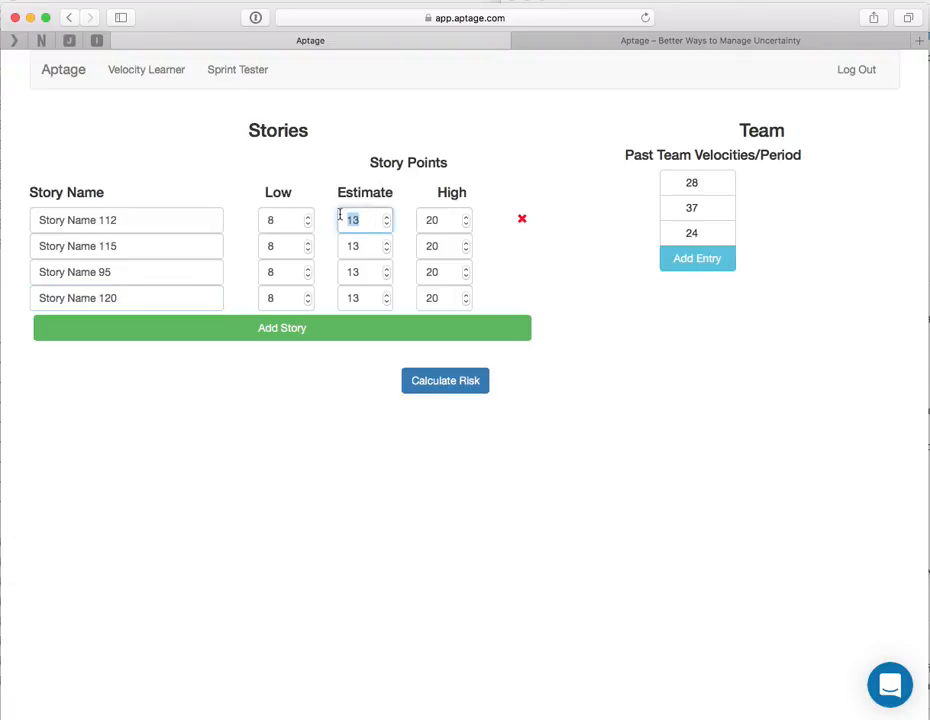
pyautogui.write('8')
pyautogui.moveTo(440, 222); pyautogui.dragTo(414, 230)
pyautogui.write('13')
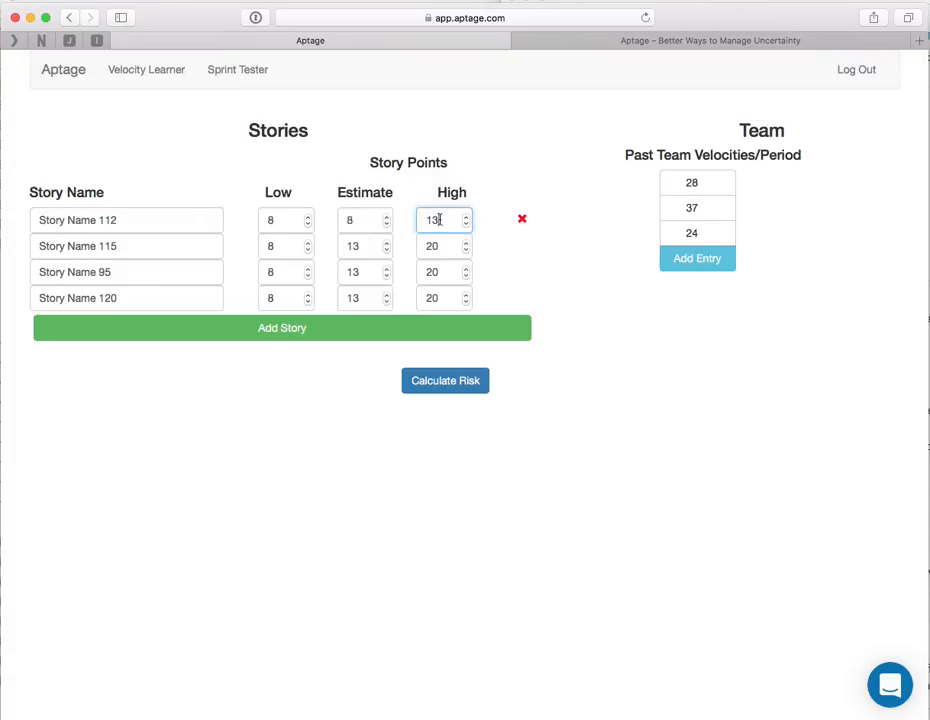
# Set the story points of Story Name 115 to low 5, estimate 8 and high 8
pyautogui.click(283, 251)
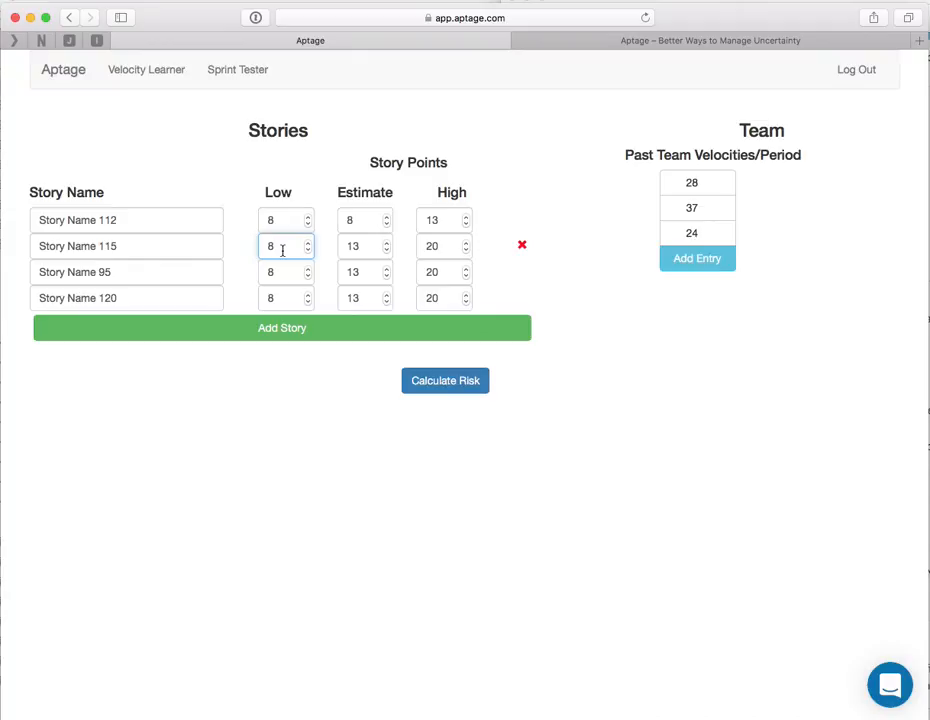
pyautogui.doubleClick(258, 247)
pyautogui.write('5')
pyautogui.doubleClick(342, 246)
pyautogui.write('8')
pyautogui.doubleClick(448, 247)
pyautogui.write('8')
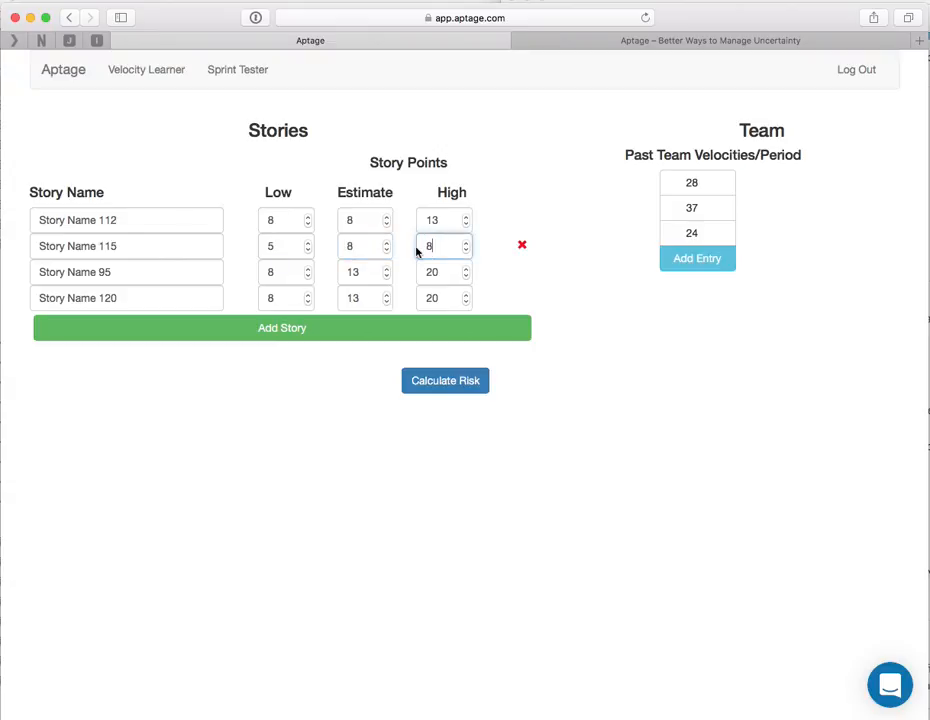
# Set the low, estimate and high story points of Story Name 95 all to 5
pyautogui.click(290, 272)
pyautogui.moveTo(290, 272); pyautogui.dragTo(235, 268)
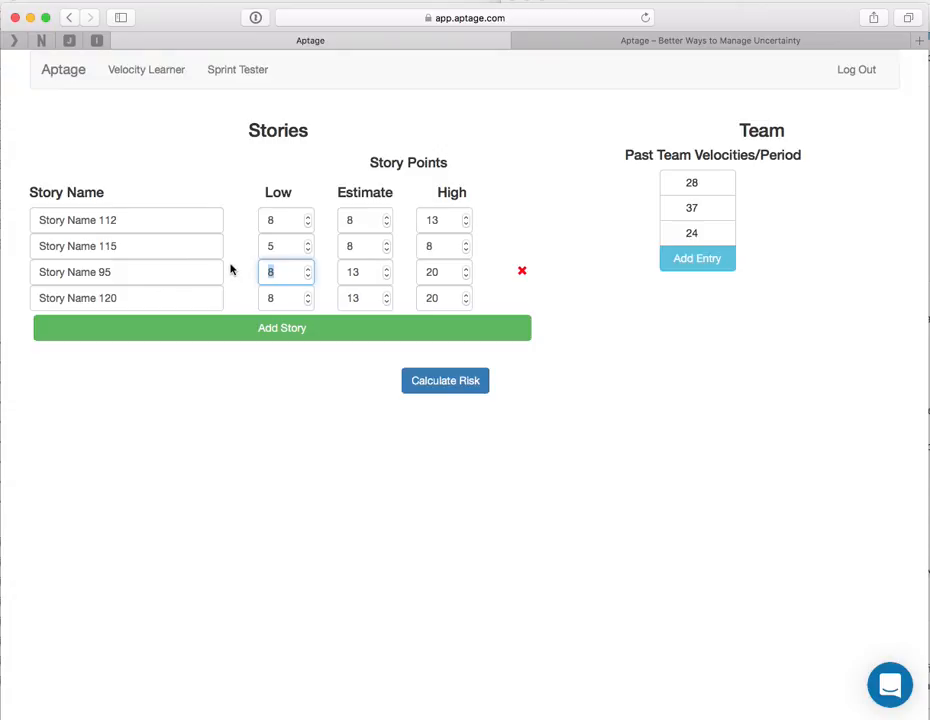
pyautogui.write('5')
pyautogui.moveTo(365, 271); pyautogui.dragTo(338, 271)
pyautogui.write('5')
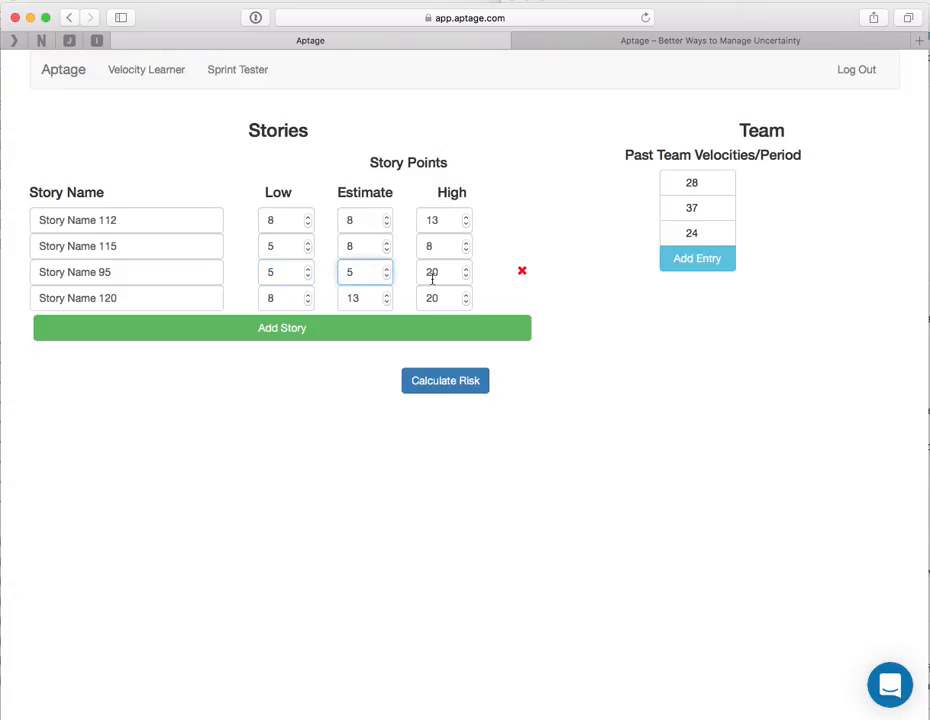
pyautogui.moveTo(442, 272); pyautogui.dragTo(411, 274)
pyautogui.write('5')
# Set the story points of Story Name 120 to low 5, estimate 8 and high 13, and calculate the sprint's risk
pyautogui.moveTo(286, 298); pyautogui.dragTo(259, 300)
pyautogui.write('5')
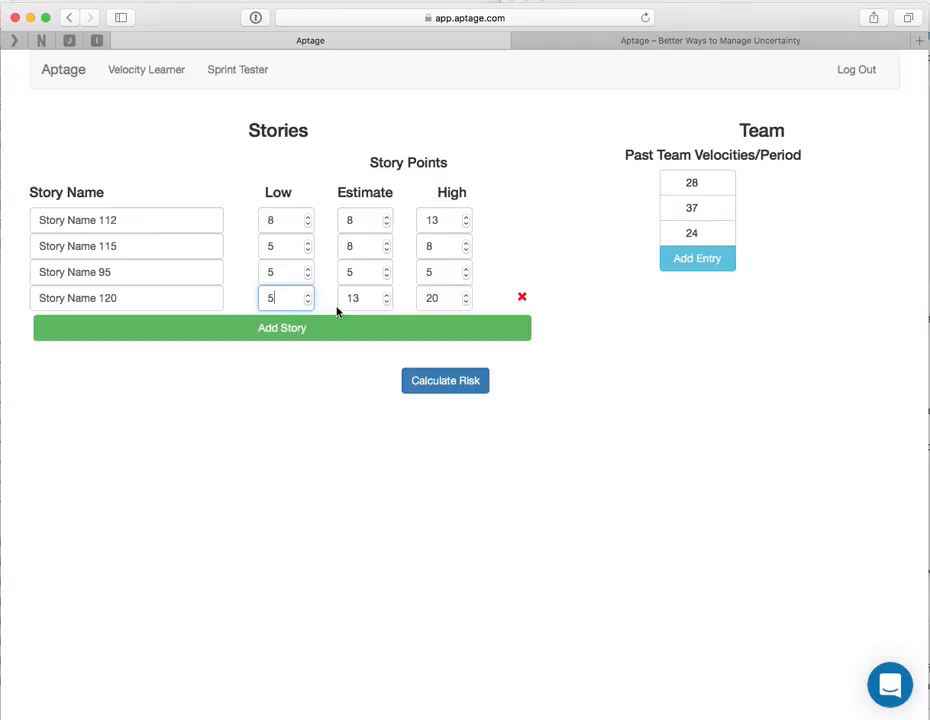
pyautogui.doubleClick(367, 298)
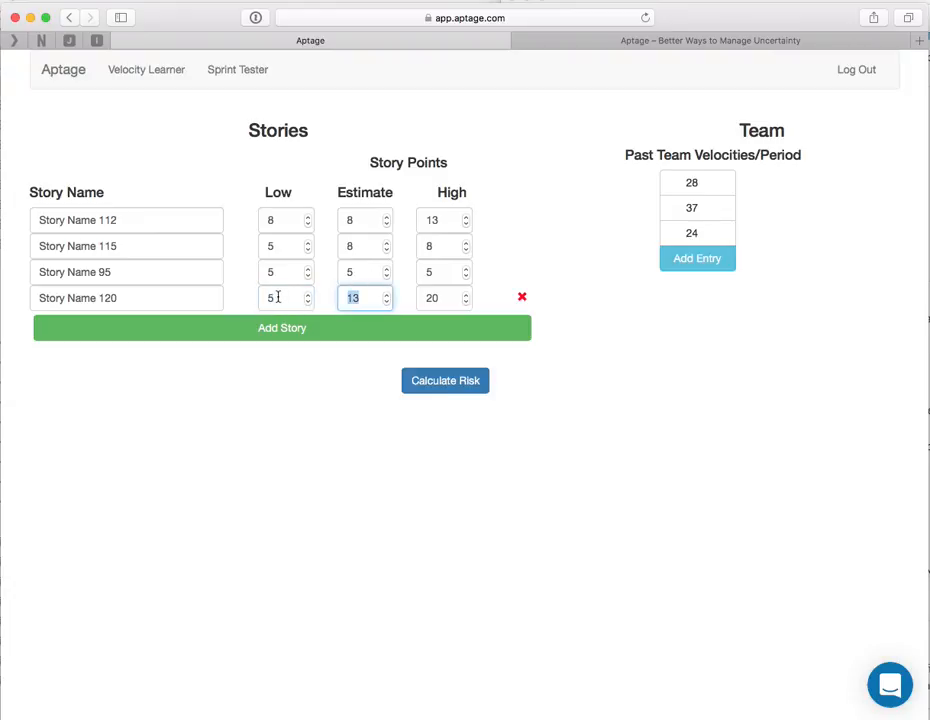
pyautogui.write('8')
pyautogui.moveTo(440, 296); pyautogui.dragTo(409, 297)
pyautogui.write('1')
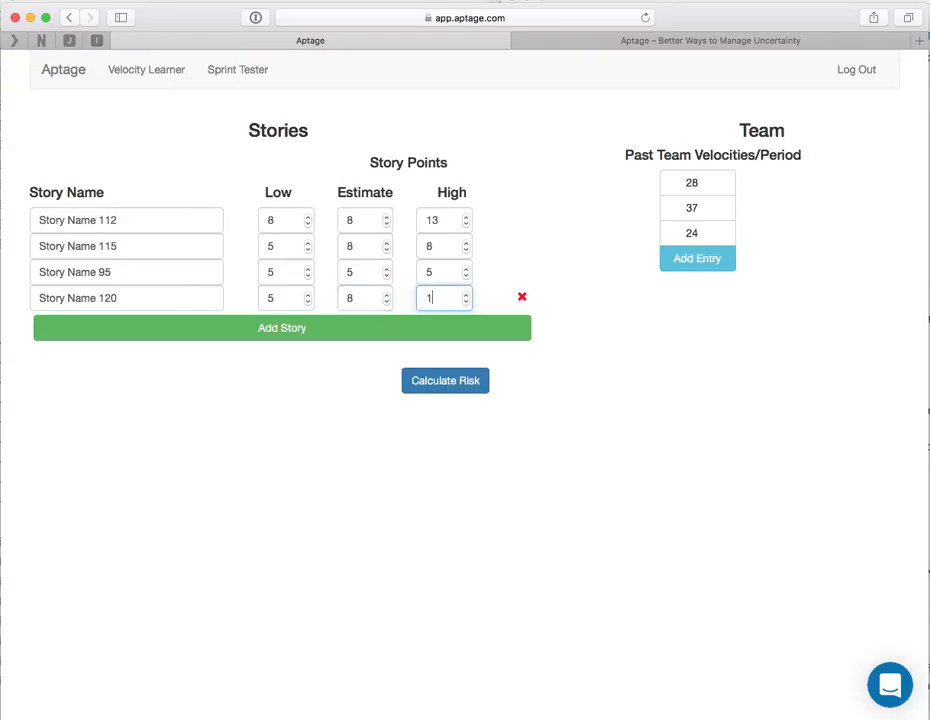
pyautogui.write('3')
pyautogui.click(435, 383)
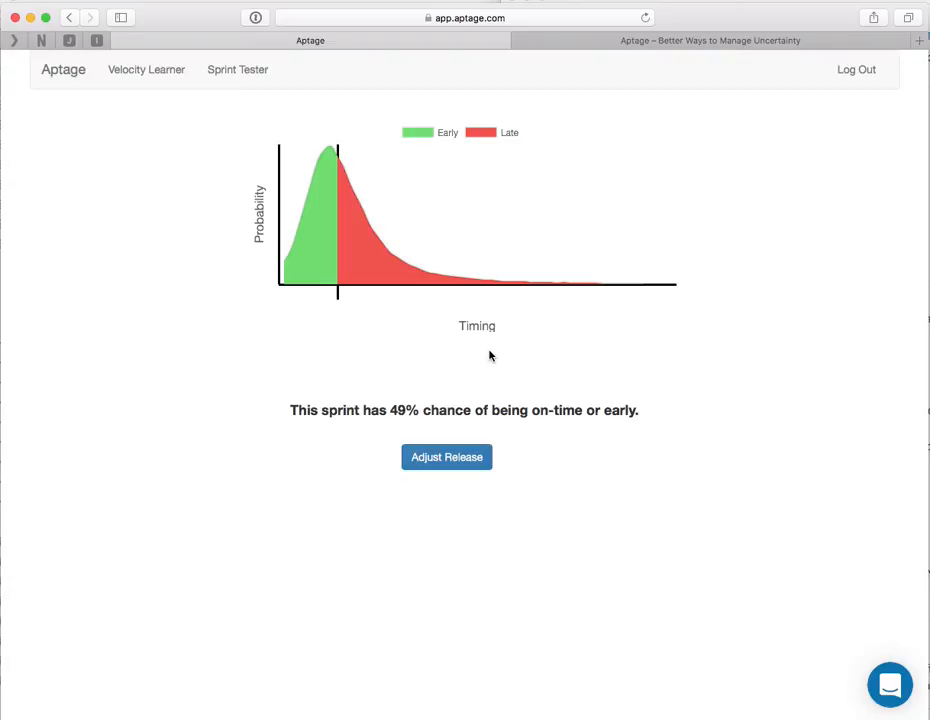
# Adjust the release by removing Story Name 120, and recalculate the sprint's risk
pyautogui.click(463, 460)
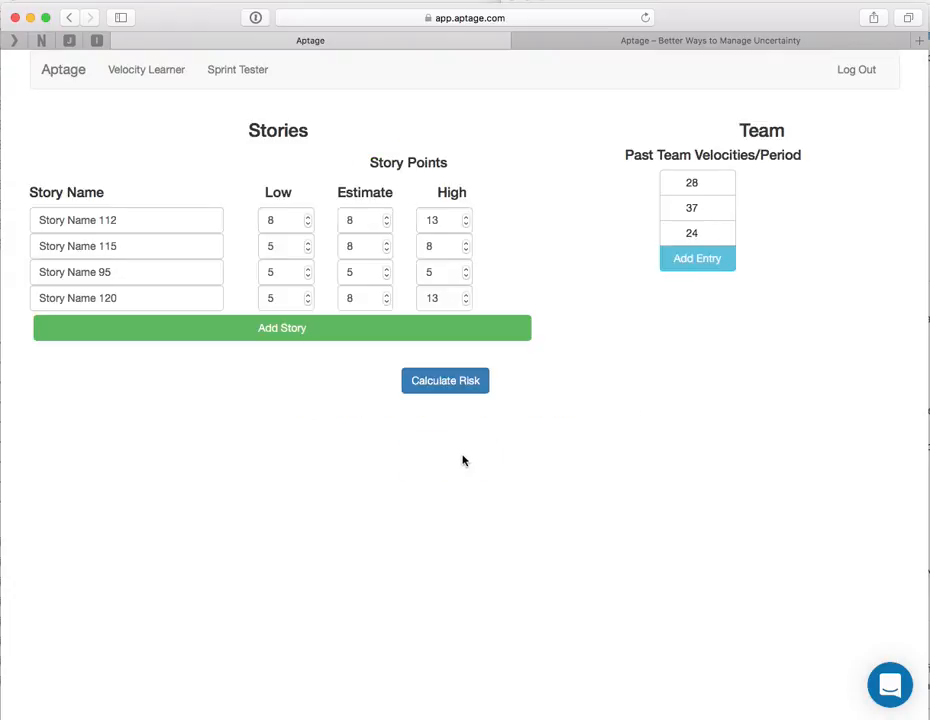
pyautogui.moveTo(500, 307)
pyautogui.click(523, 298)
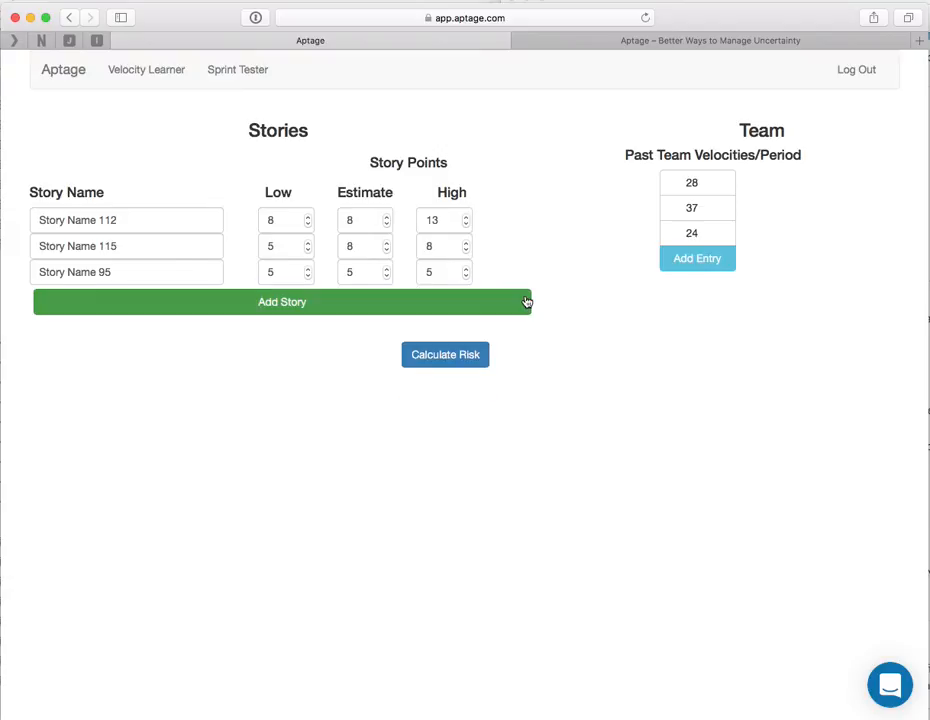
pyautogui.click(461, 361)
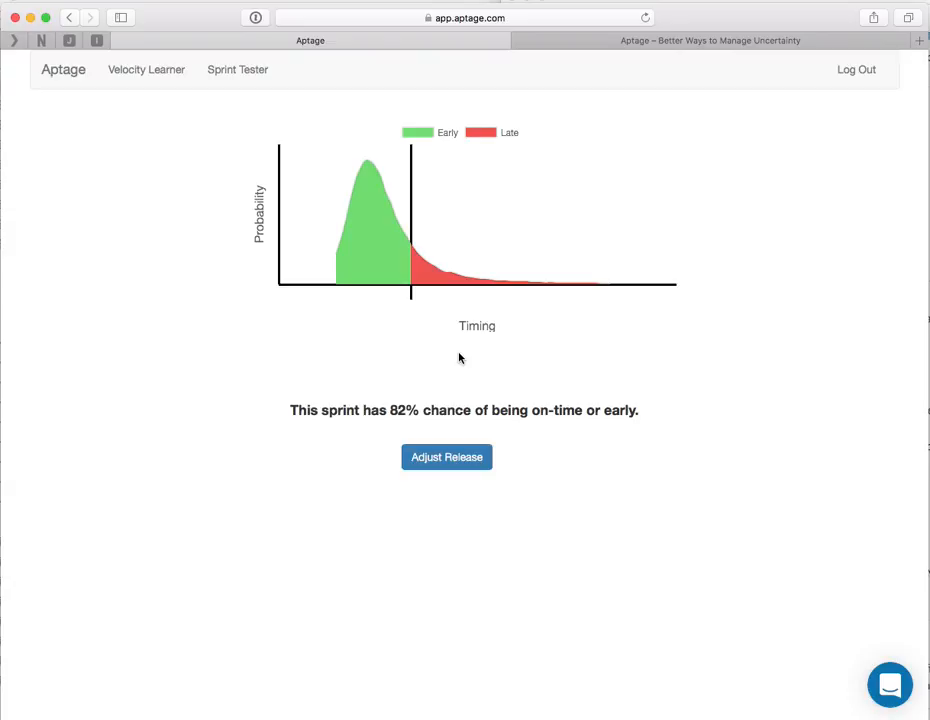
# Return to the release's story and velocity inputs, and switch to the already open Aptage homepage
pyautogui.click(465, 457)
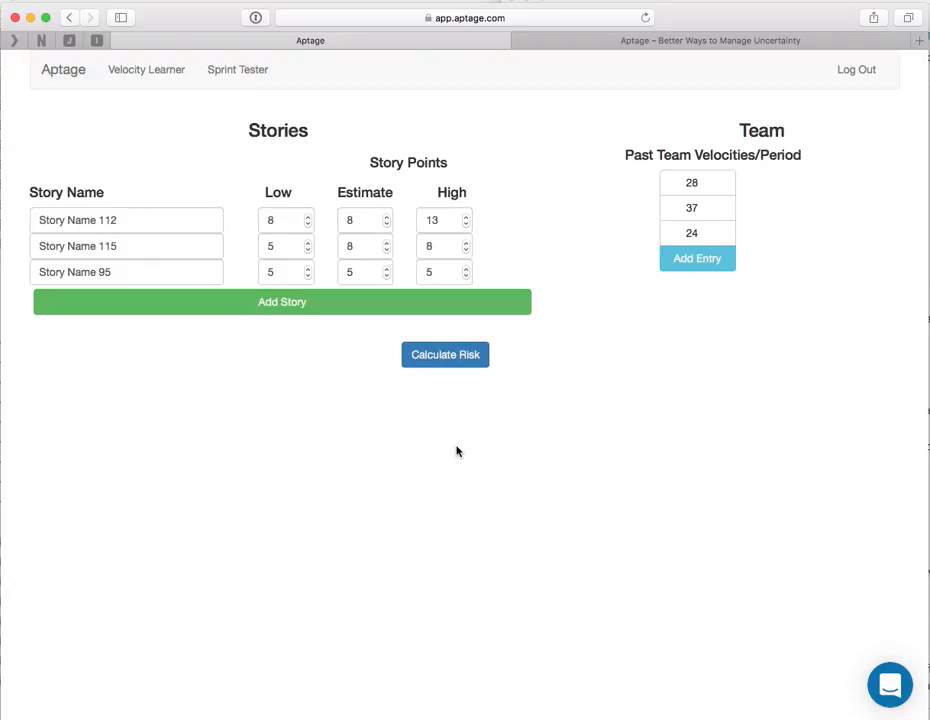
pyautogui.click(609, 42)
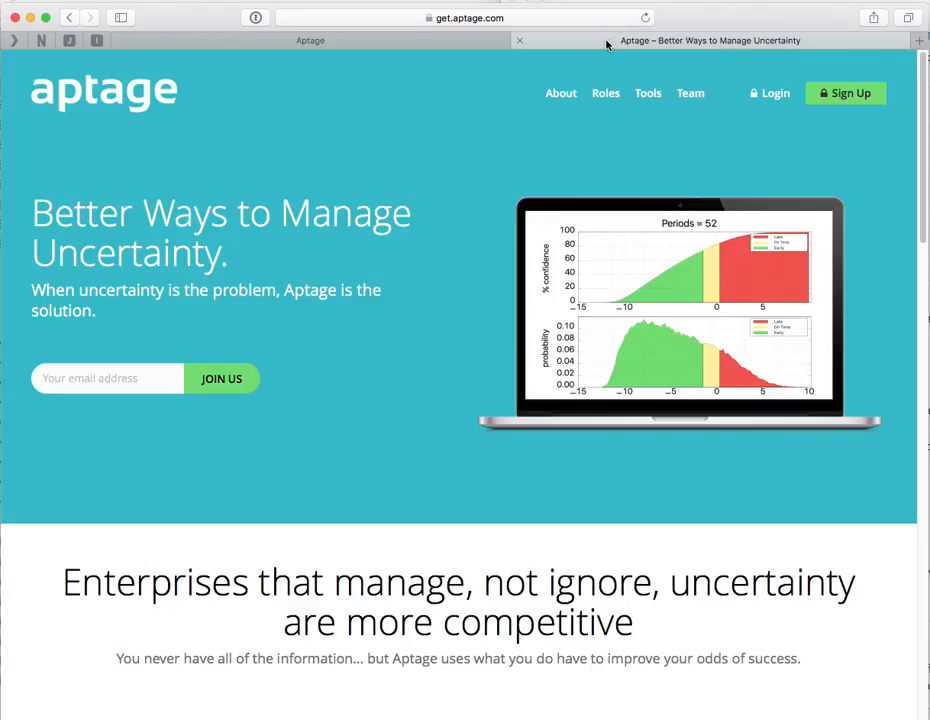